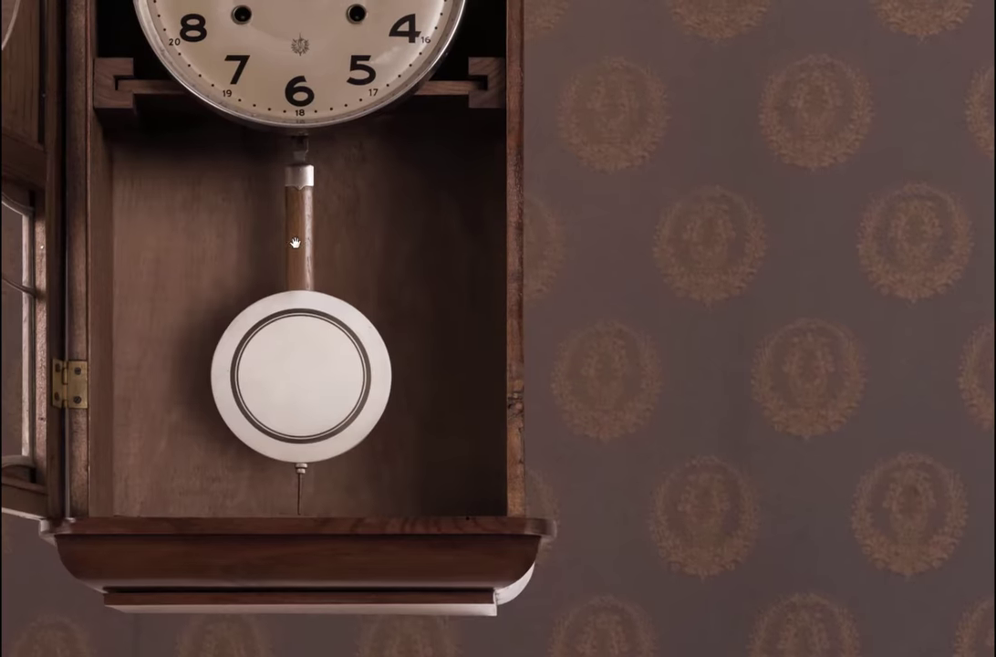
Commit the pendulum's new size and position under the wall clock
key(Return)
key(b)
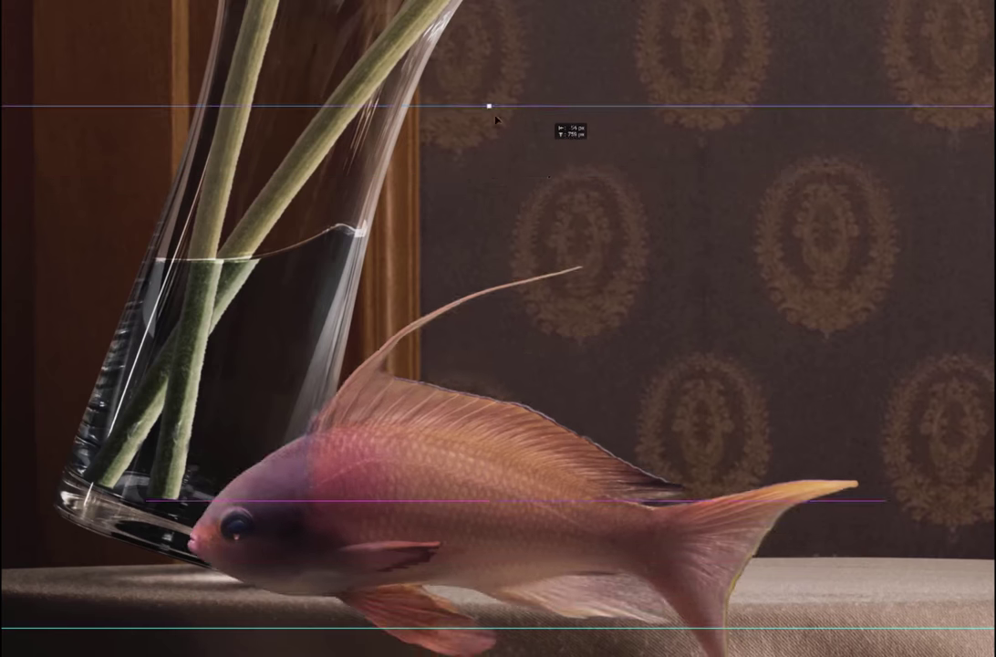
Scale the pasted red fish down to fit inside the glass vase
drag(490, 105, 485, 202)
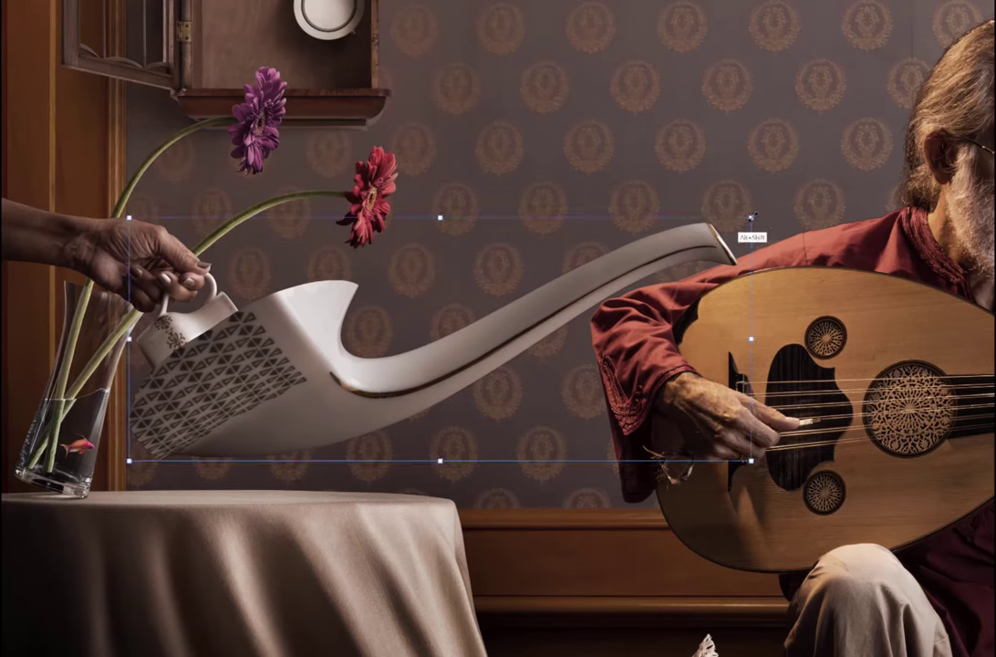
Shrink the pasted spout onto the jug and clone the jug's decoration over it
drag(737, 239, 506, 352)
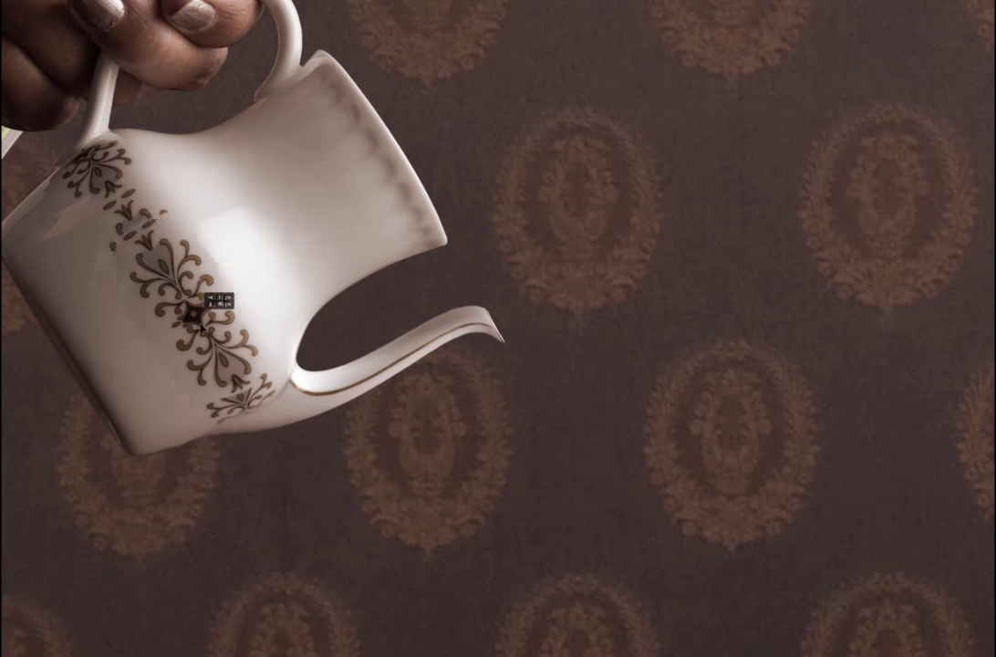
drag(211, 296, 267, 415)
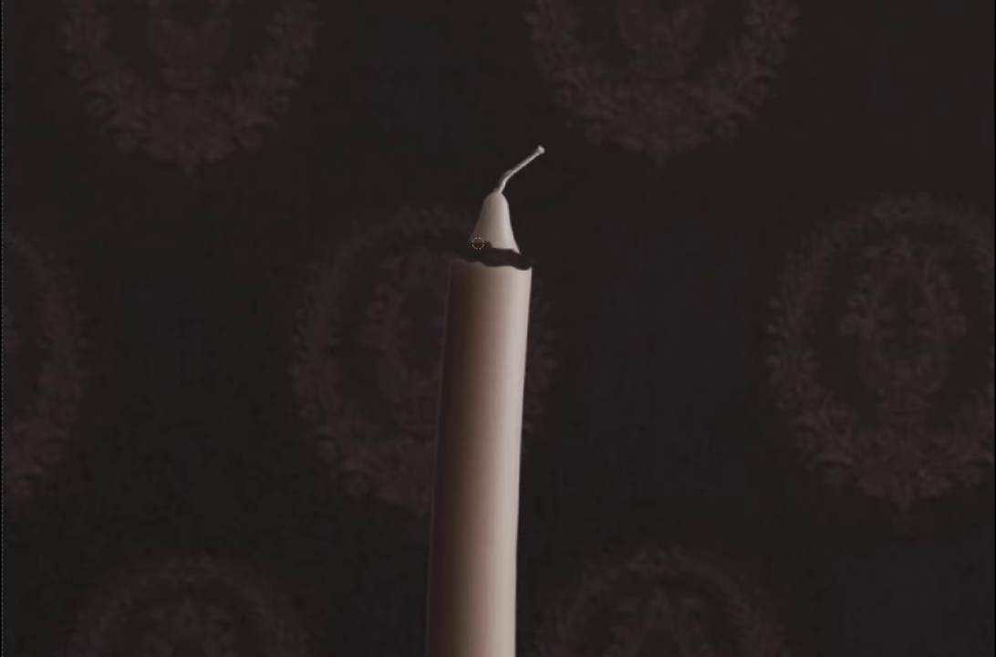
Stretch the candle wick taller and liquify the smoke's dark background around the candle top
drag(529, 115, 528, 96)
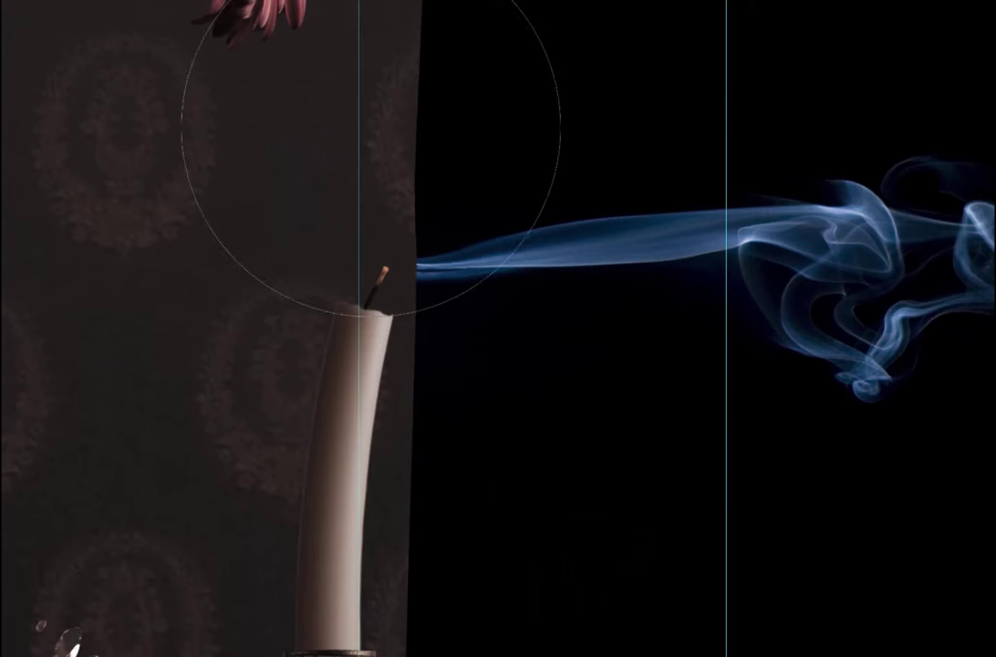
drag(384, 150, 164, 244)
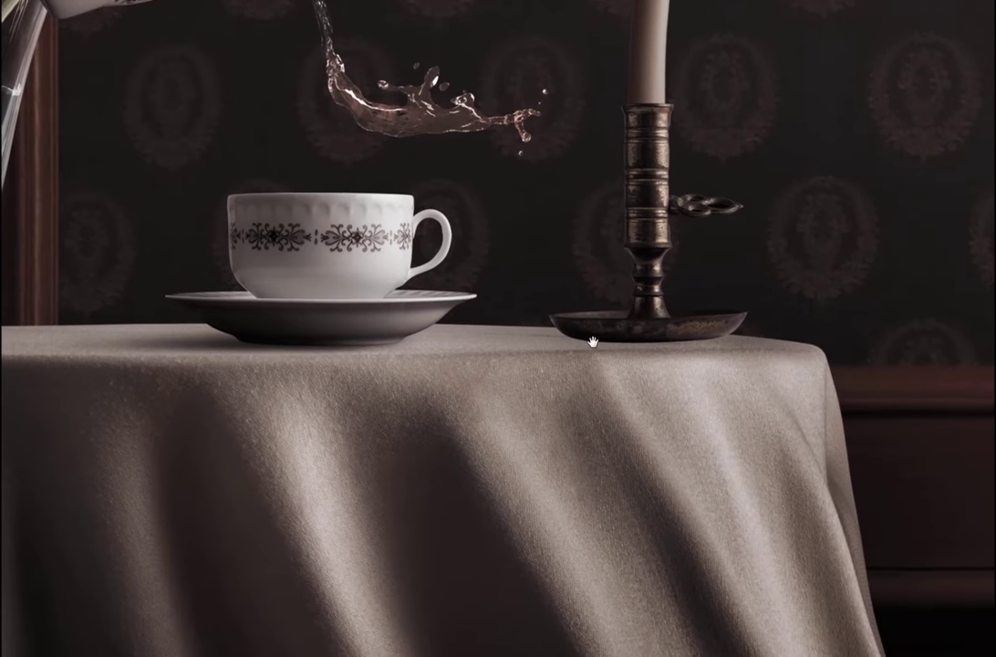
Move the teacup onto the tablecloth beside the brass candlestick
drag(793, 370, 581, 317)
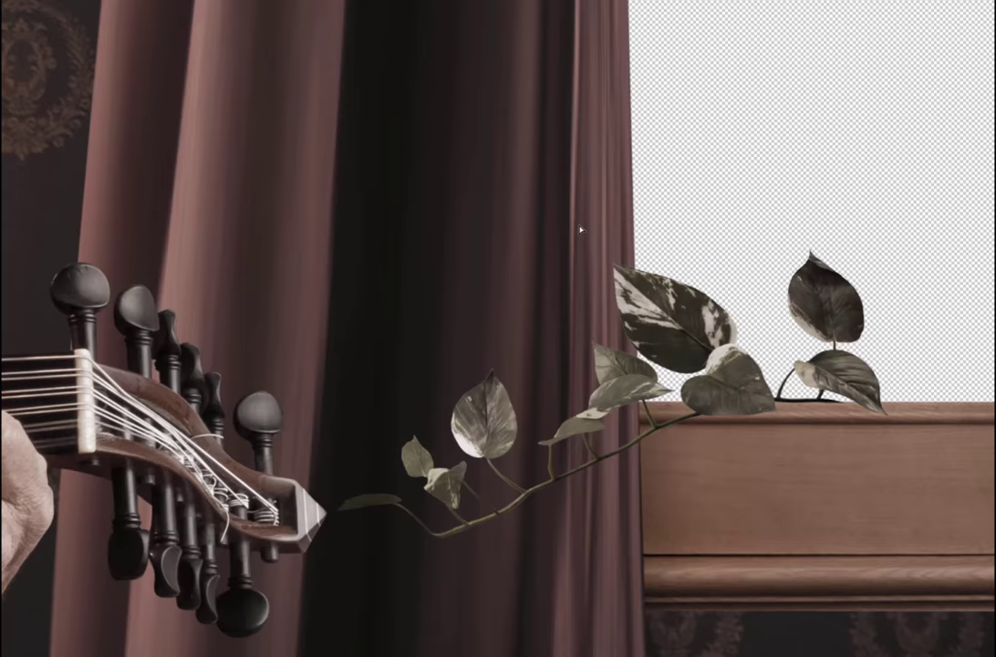
Nudge the sparrow down and to the right along the window sill
drag(766, 334, 807, 384)
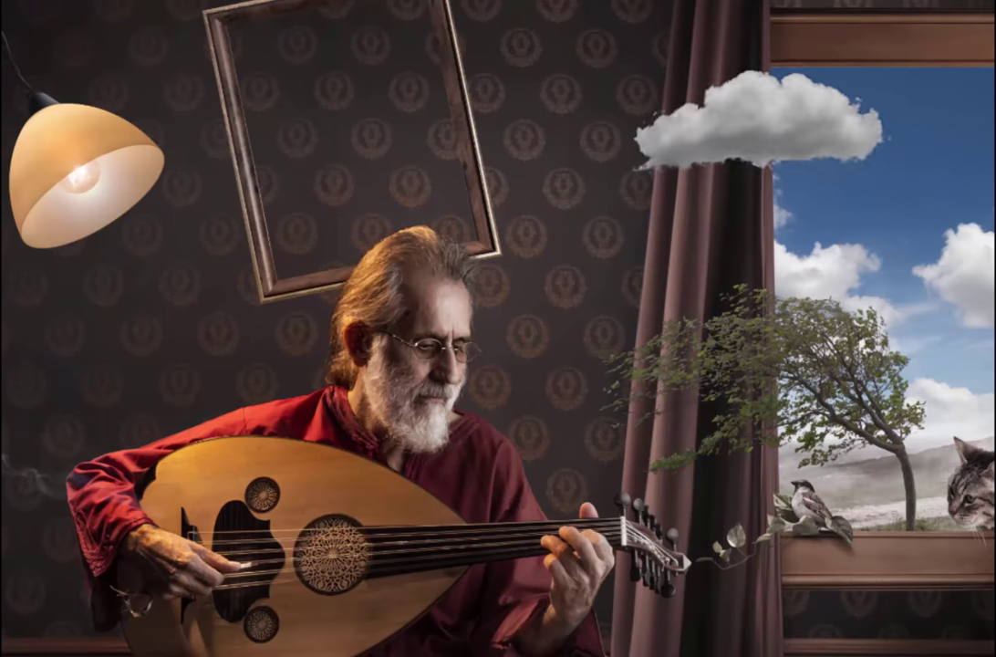
Warp the cloud above the curtain into an arc
drag(766, 137, 792, 116)
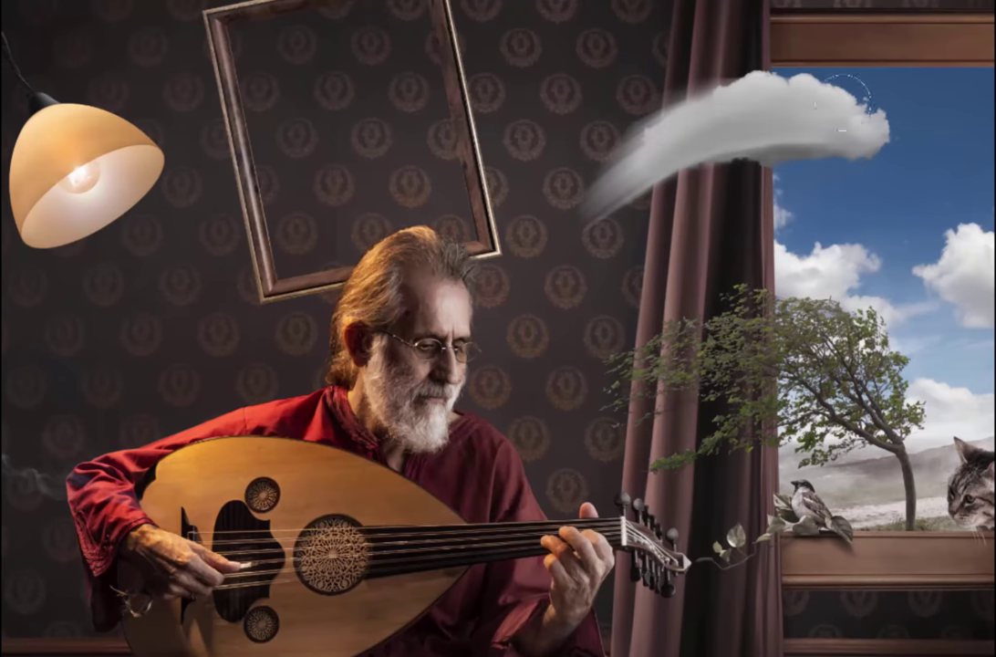